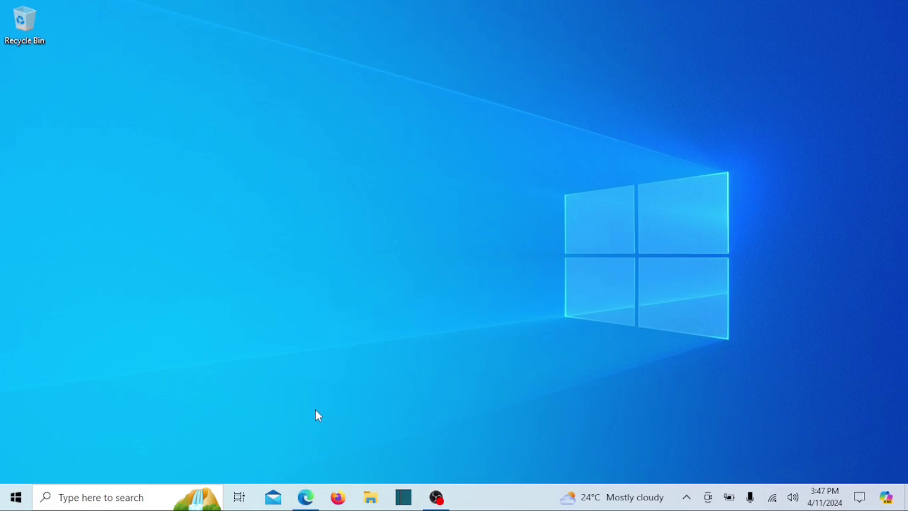
# Search 'lang', open Language settings, and scroll to the Preferred languages list
pyautogui.click(111, 495)
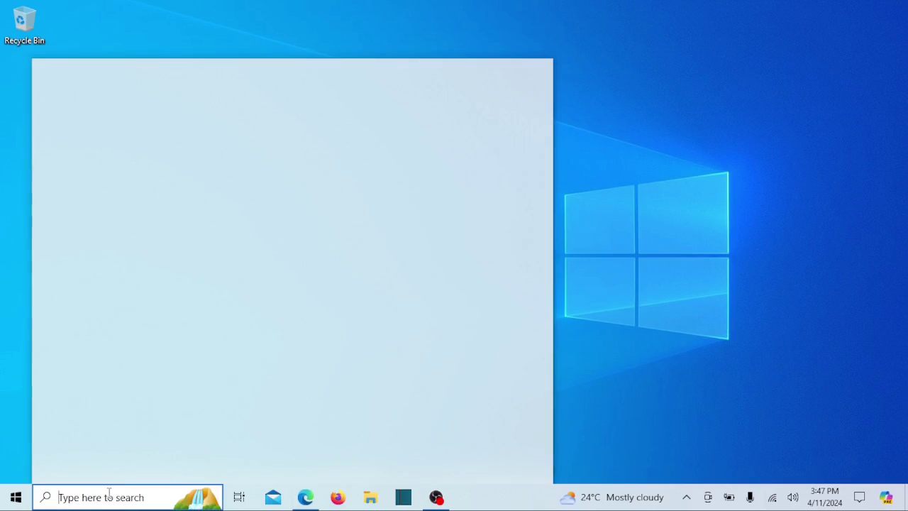
pyautogui.write('lang')
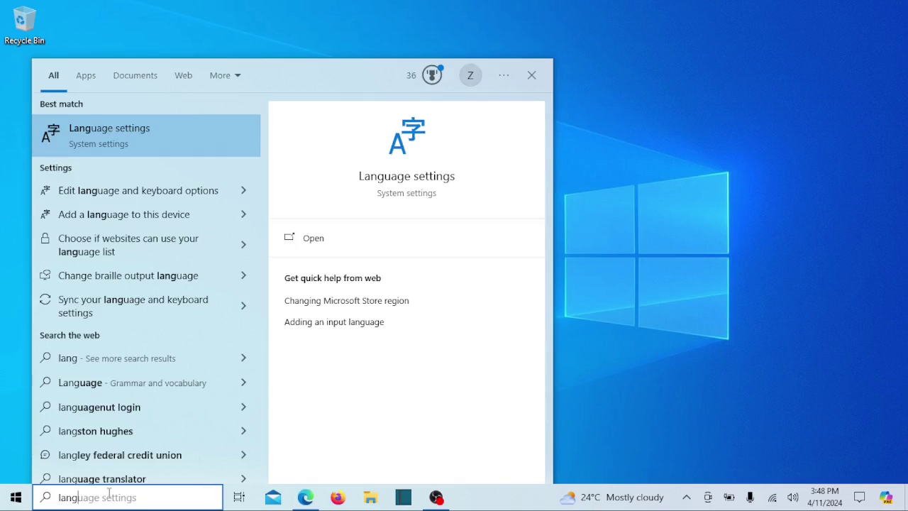
pyautogui.click(126, 136)
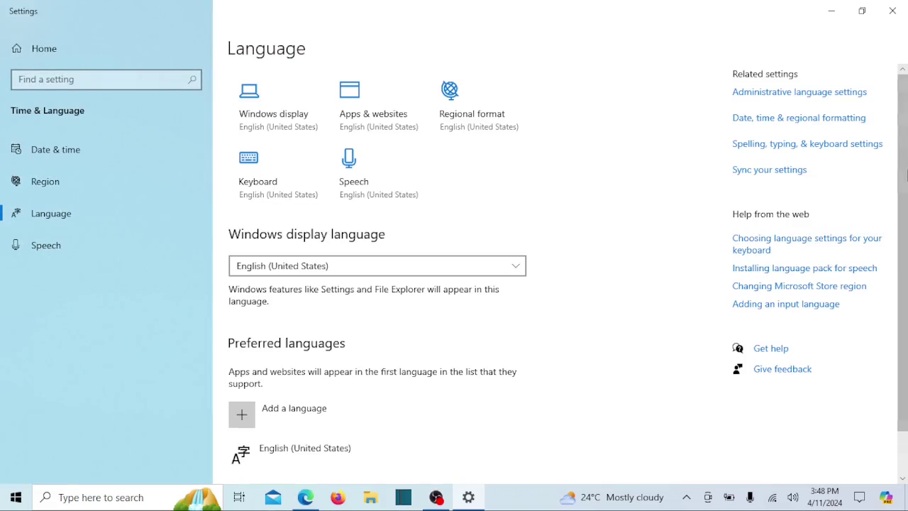
pyautogui.scroll(-2, 905, 274)
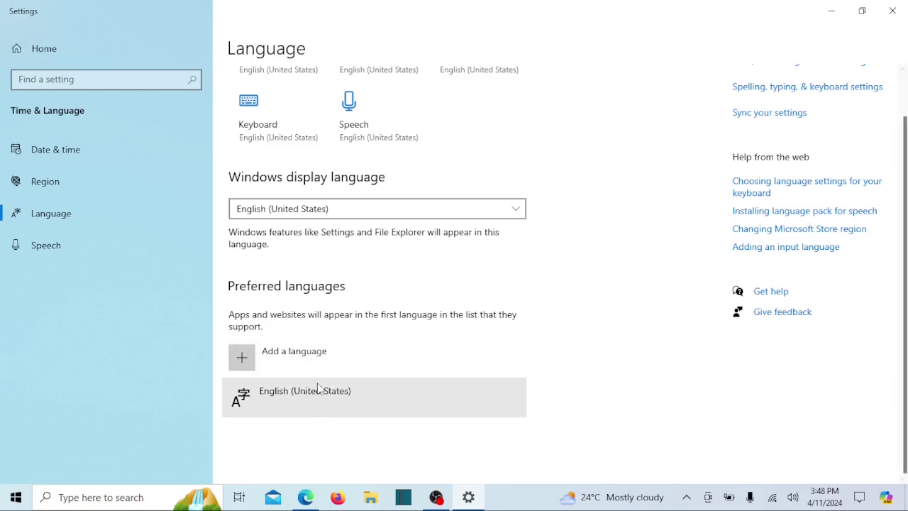
# Find English (Australia) by searching 'engl' and install it with its language features
pyautogui.click(247, 361)
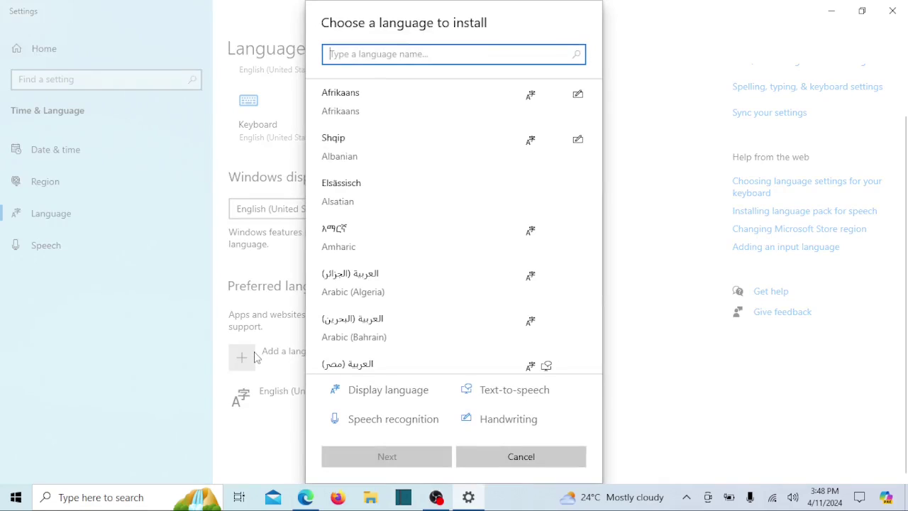
pyautogui.write('engl')
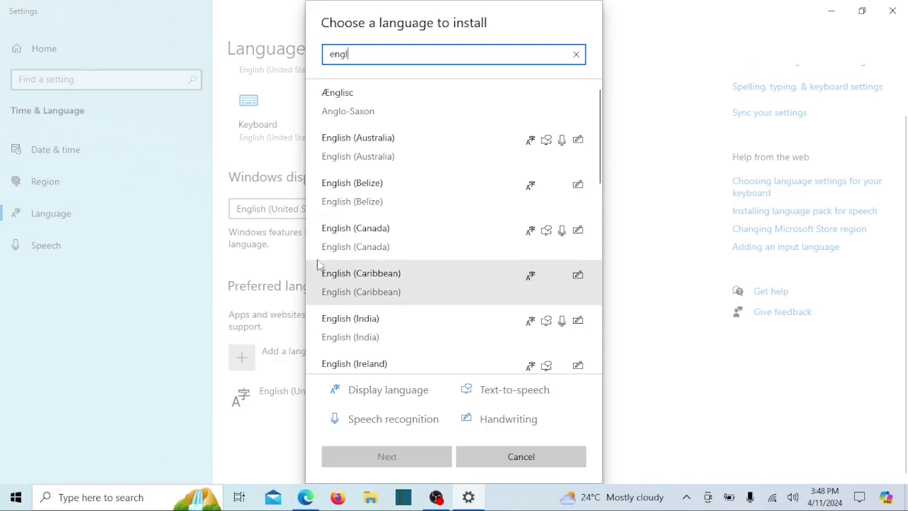
pyautogui.click(388, 146)
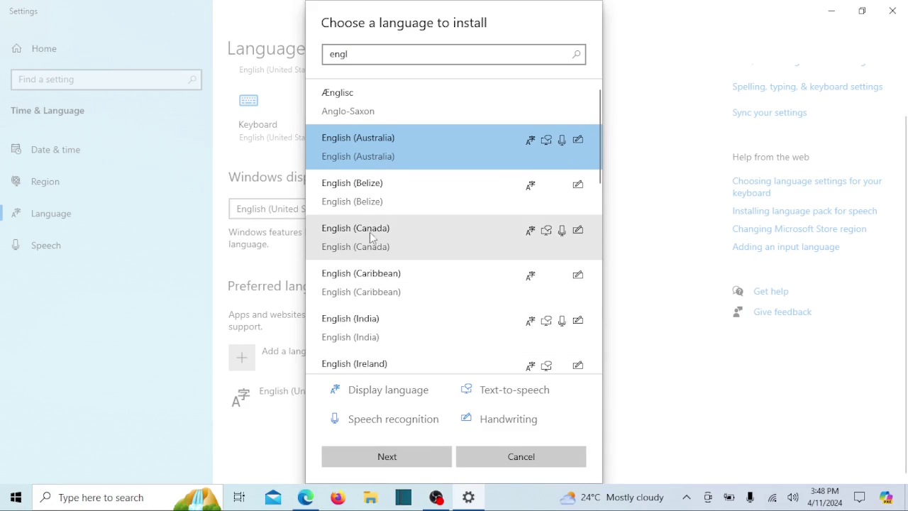
pyautogui.click(410, 457)
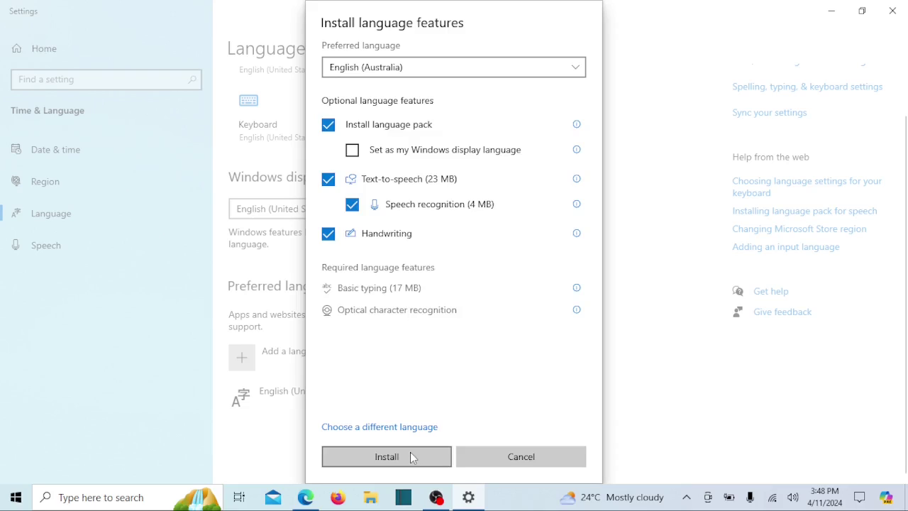
pyautogui.click(412, 456)
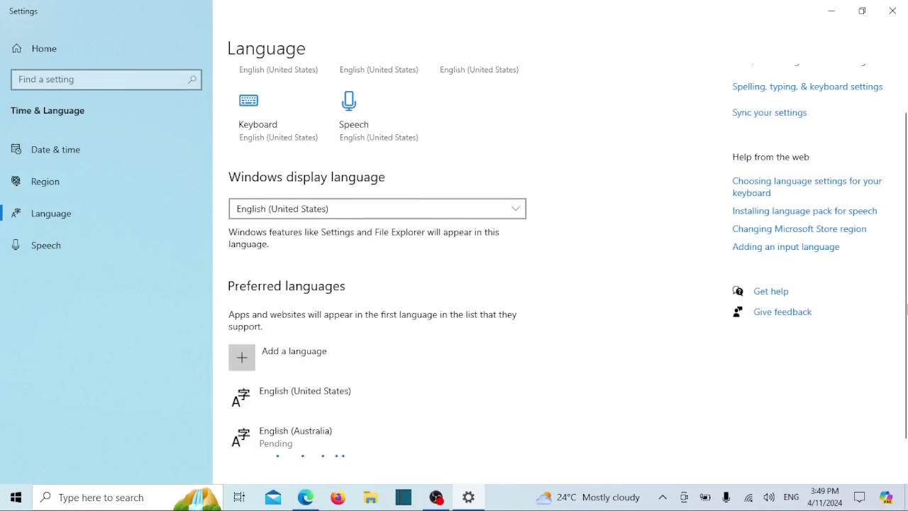
# Move English (Australia) above English (United States), then minimize Settings to show the desktop
pyautogui.scroll(-1, 905, 383)
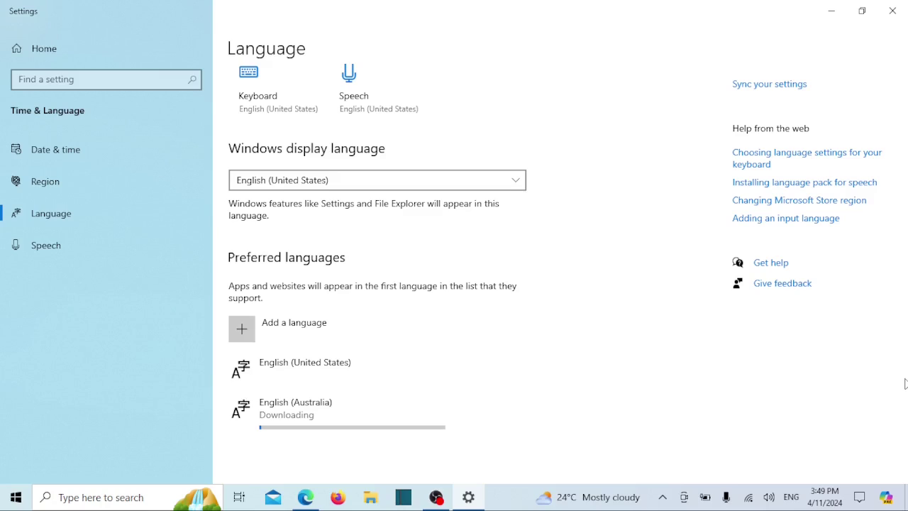
pyautogui.click(435, 401)
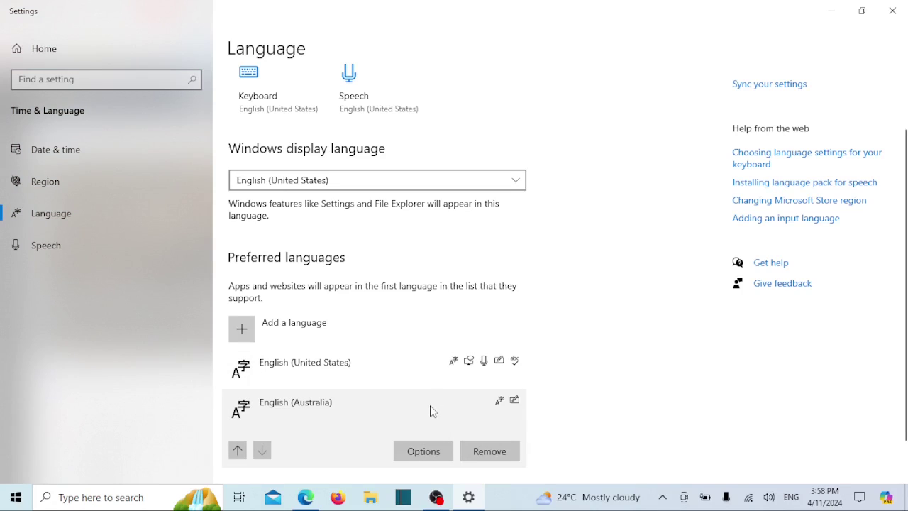
pyautogui.click(237, 449)
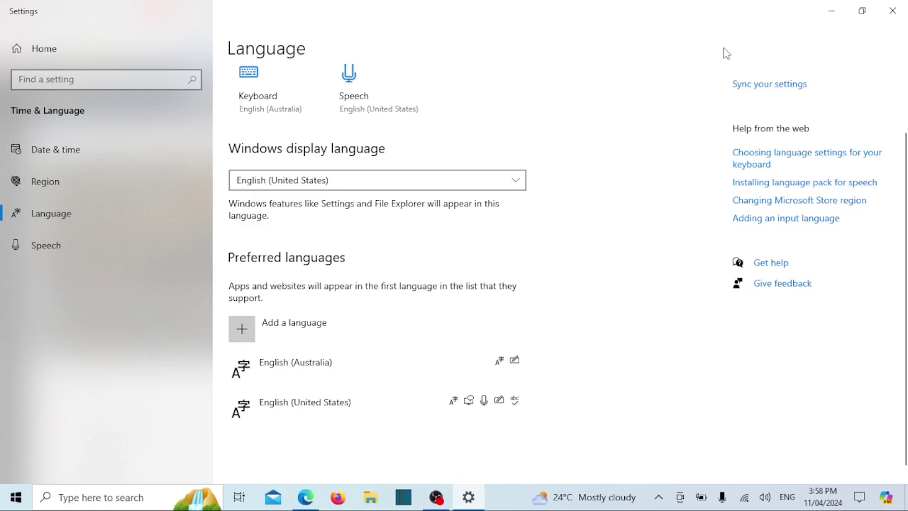
pyautogui.press('super+d')
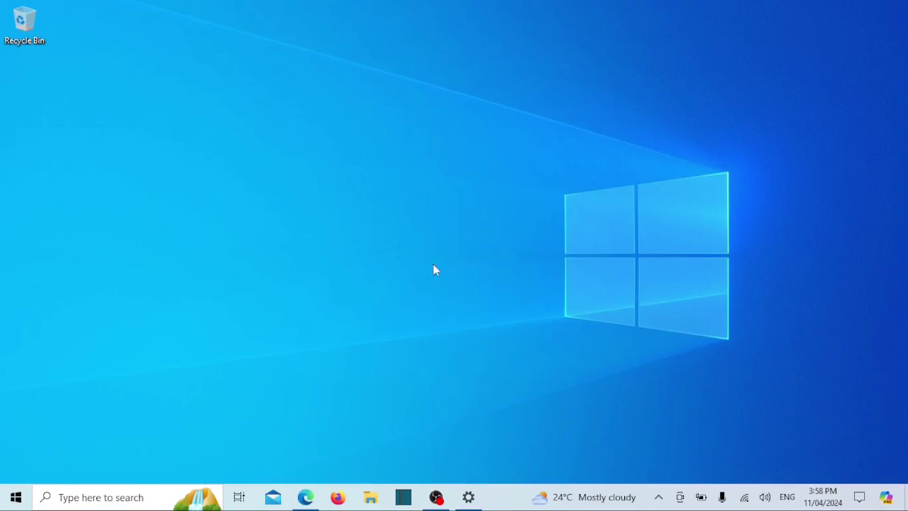
# Bring up the Start menu's power options to restart
pyautogui.click(15, 499)
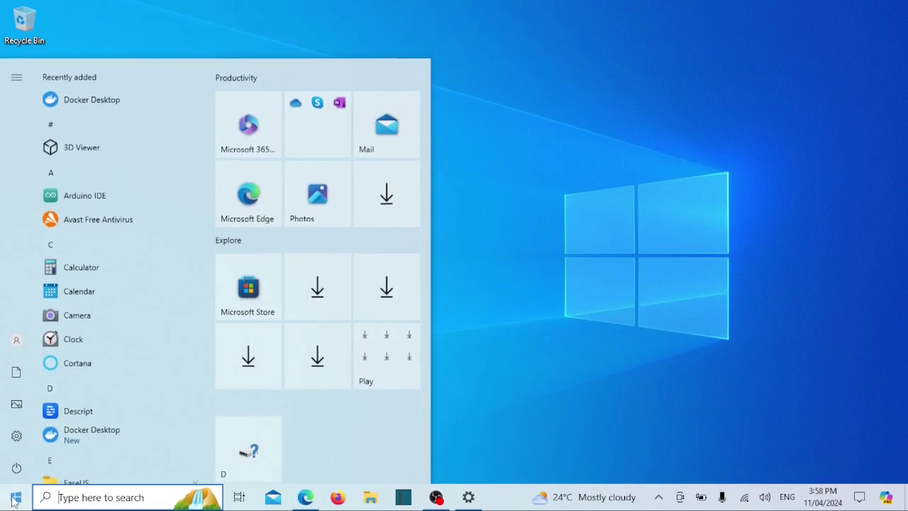
pyautogui.click(16, 468)
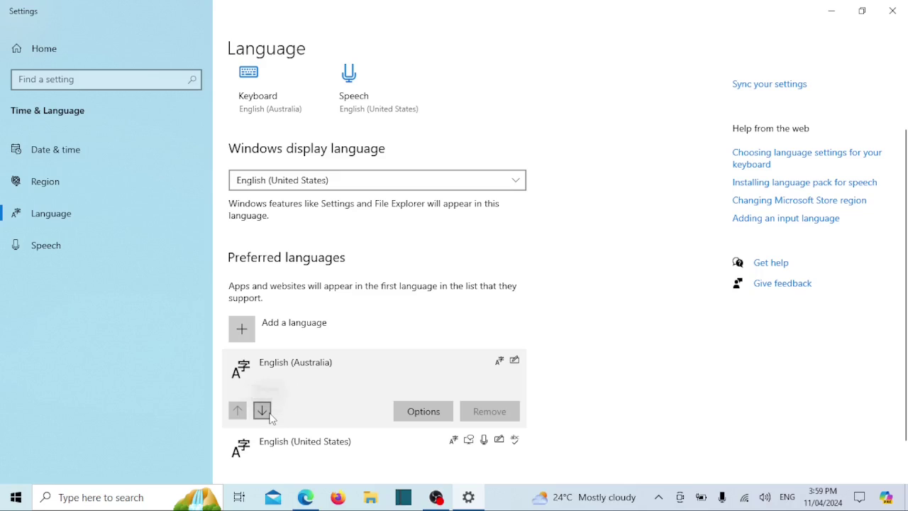
# Move English (Australia) back below English (United States)
pyautogui.click(263, 411)
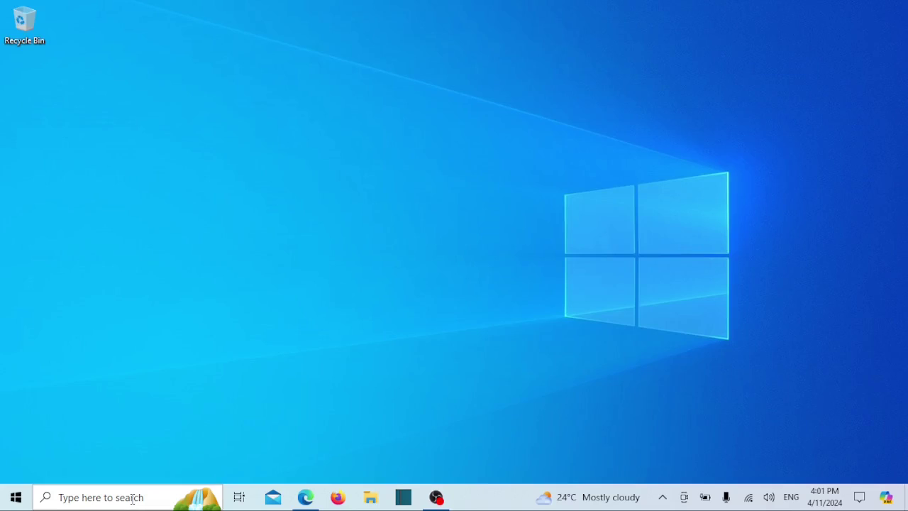
# Open the Run dialog, centre it on screen, and clear the preset 'regedit' command
pyautogui.click(130, 497)
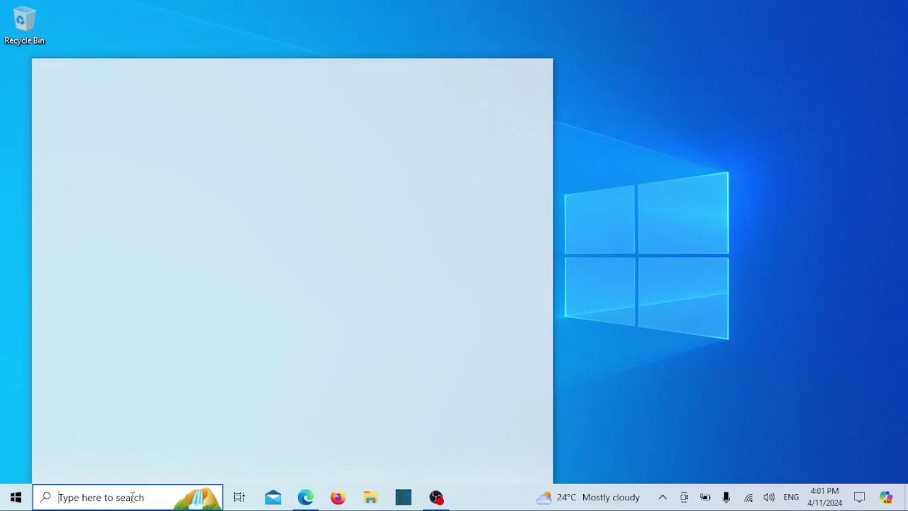
pyautogui.write('run')
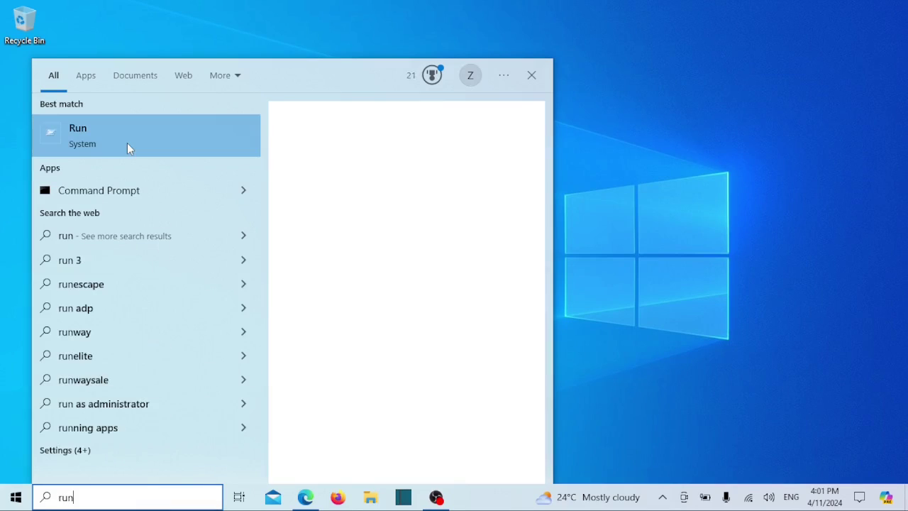
pyautogui.click(112, 142)
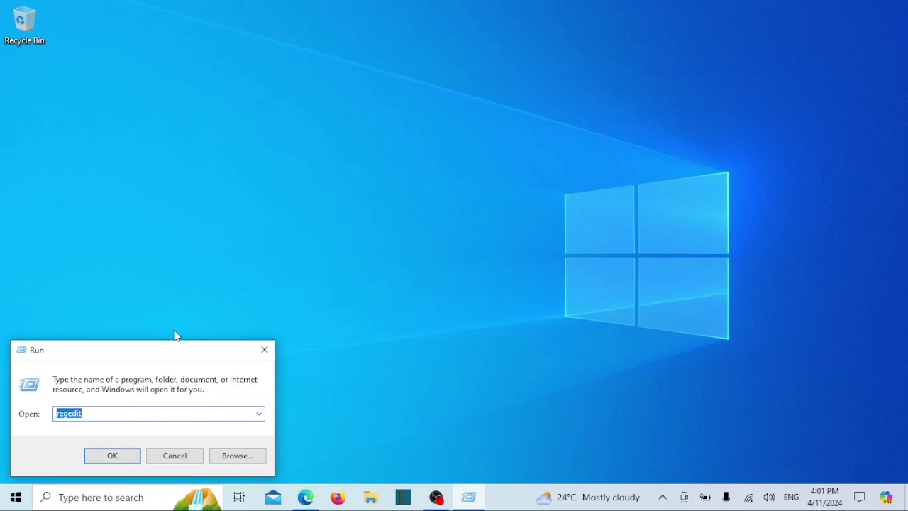
pyautogui.moveTo(172, 349); pyautogui.dragTo(348, 218)
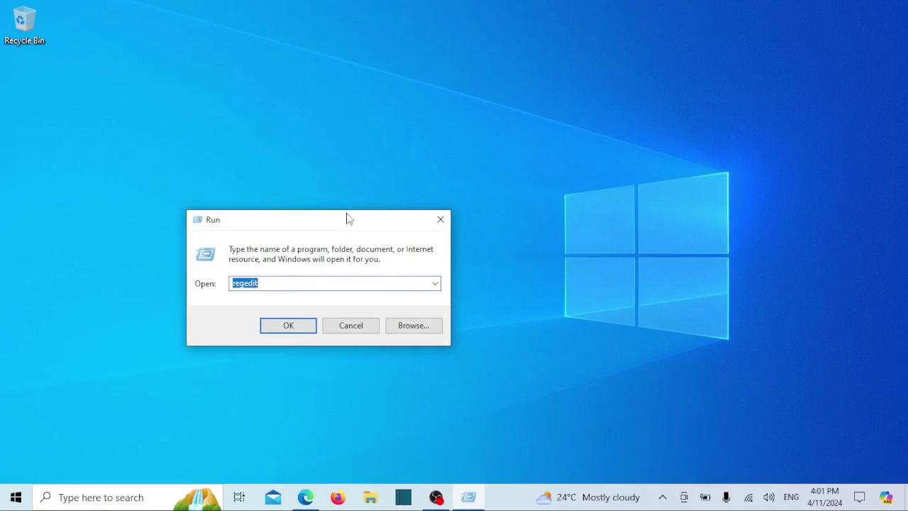
pyautogui.press('BackSpace')
# Run appwiz.cpl and search Programs and Features for 'keyboard'
pyautogui.write('appwiz.cpl')
pyautogui.click(282, 330)
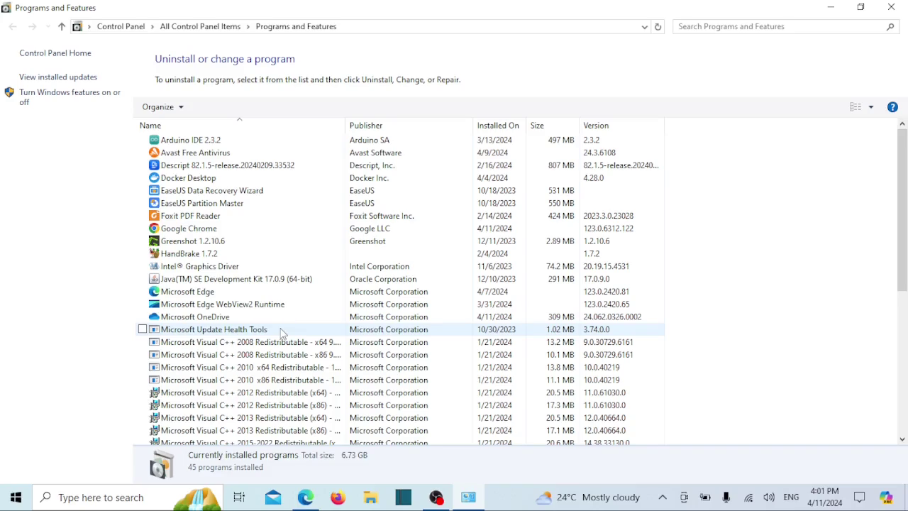
pyautogui.click(697, 26)
pyautogui.write('key')
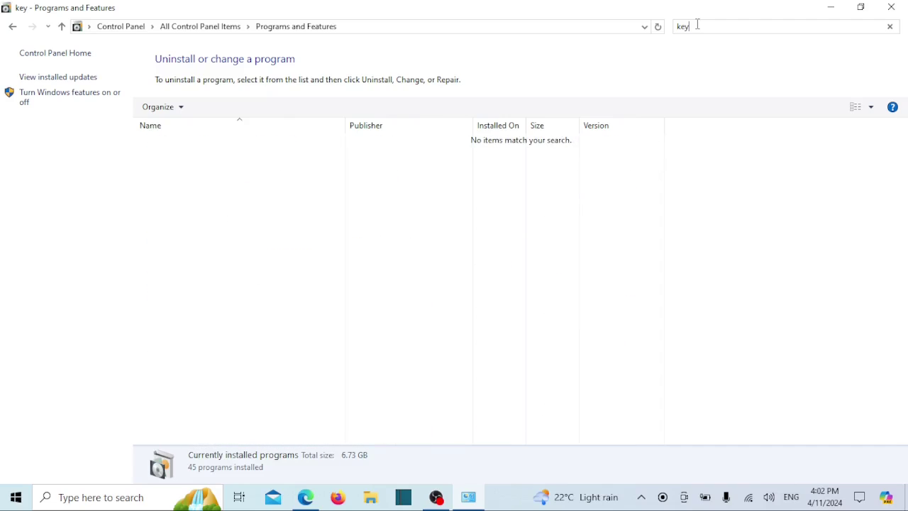
pyautogui.write('board')
# Close Programs and Features and search Windows for 'device'
pyautogui.hotkey('alt', 'F4')
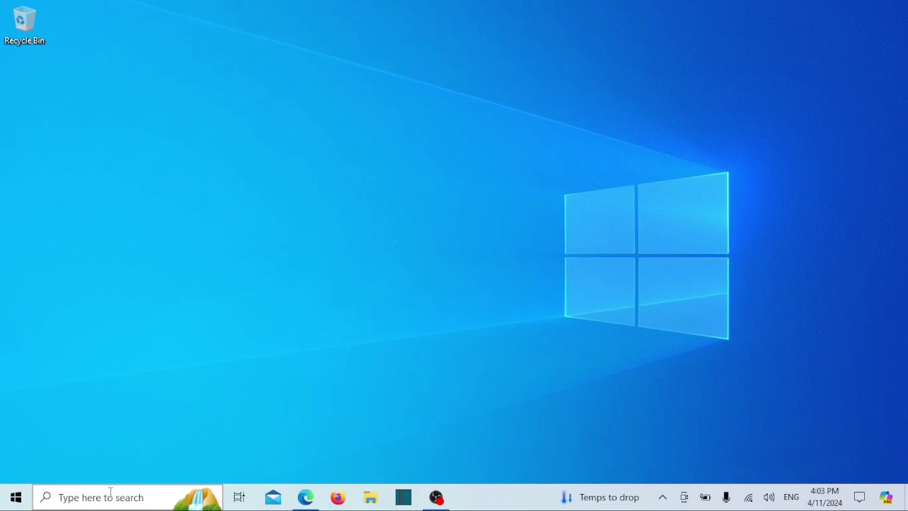
pyautogui.click(110, 497)
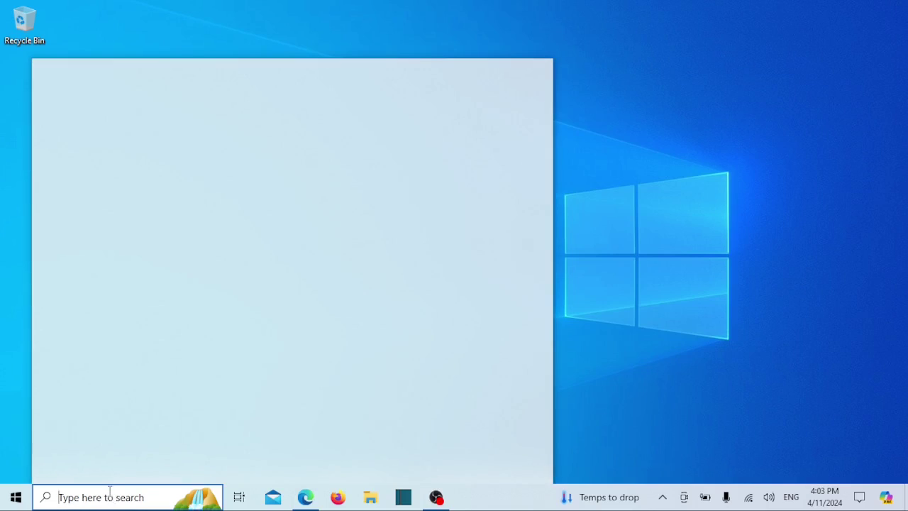
pyautogui.write('device')
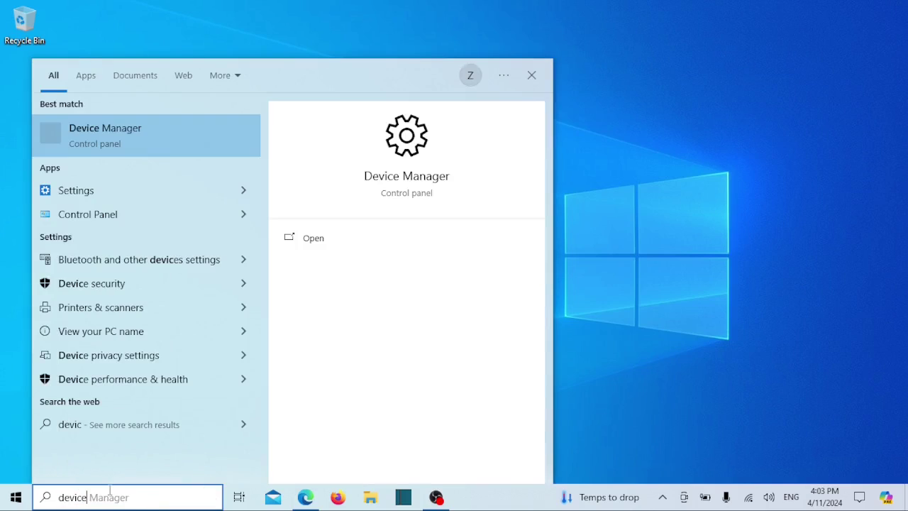
# Launch Device Manager and choose Uninstall device for the Standard PS/2 Keyboard
pyautogui.click(144, 148)
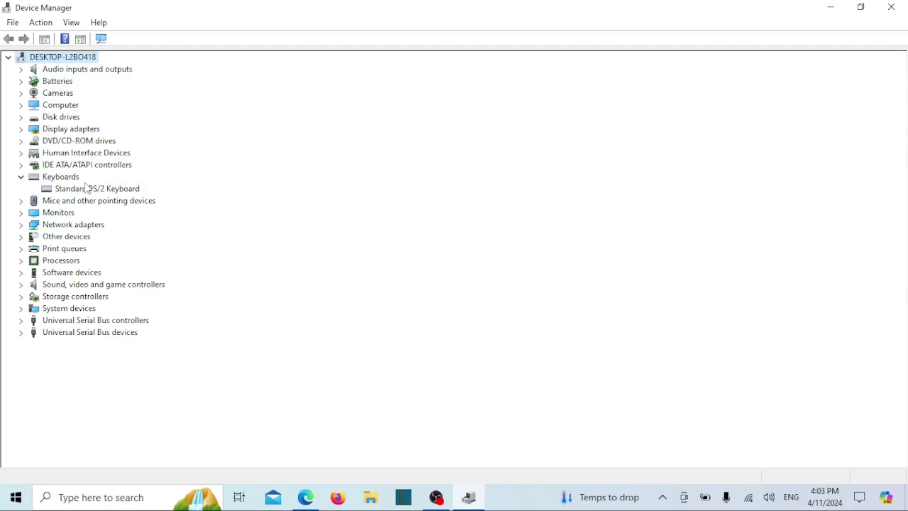
pyautogui.click(88, 190)
pyautogui.rightClick(88, 190)
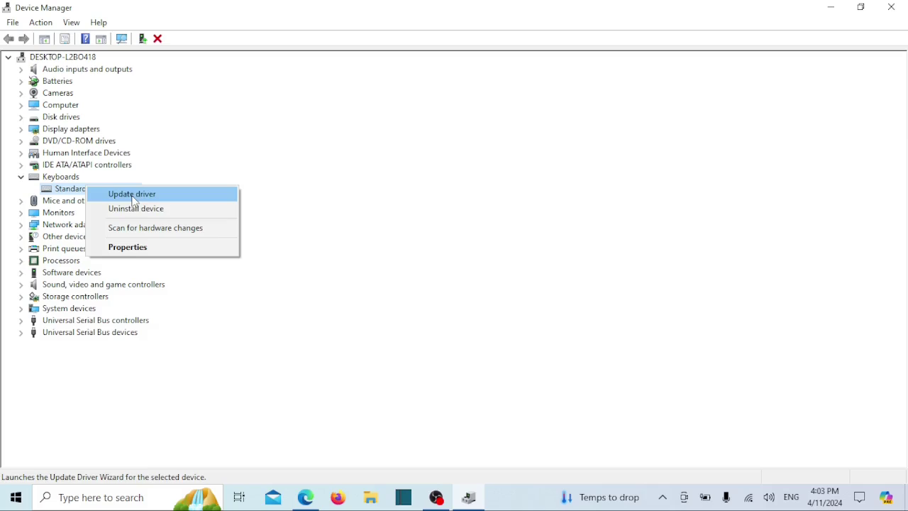
pyautogui.click(147, 208)
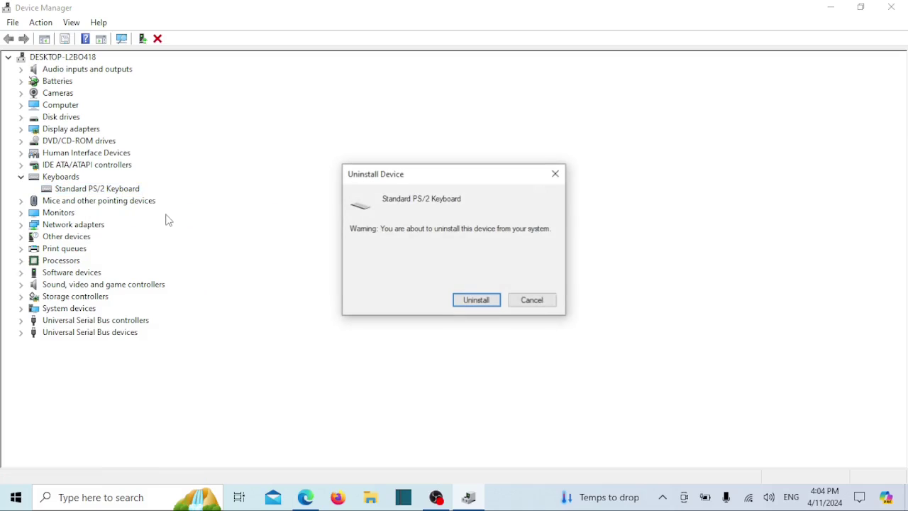